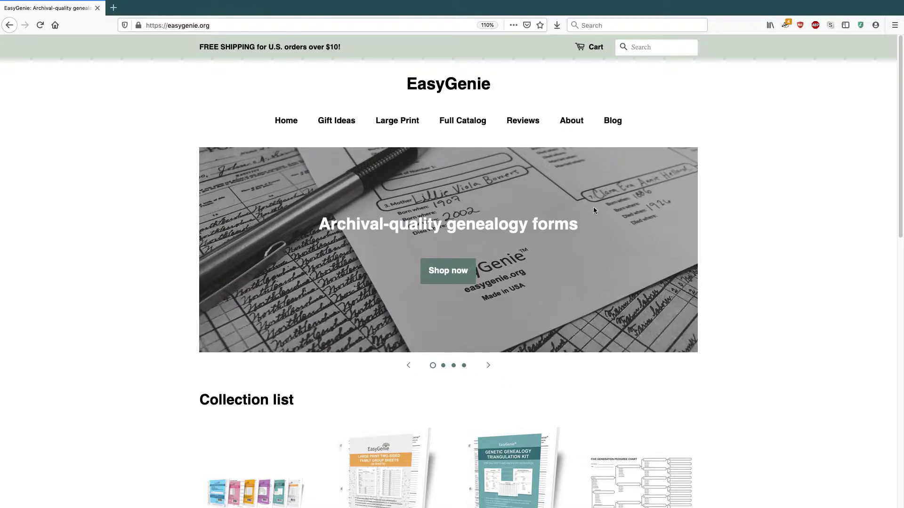
Look over the new EasyGenie tree logo image and the live storefront in the other windows
{"action": "scroll", "coordinate": [707, 304], "scroll_direction": "down", "scroll_amount": 5}
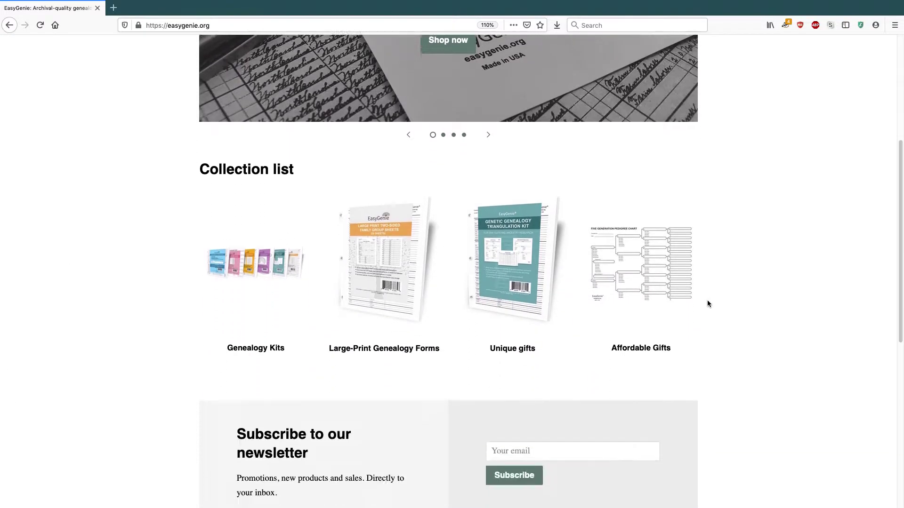
{"action": "scroll", "coordinate": [707, 297], "scroll_direction": "up", "scroll_amount": 5}
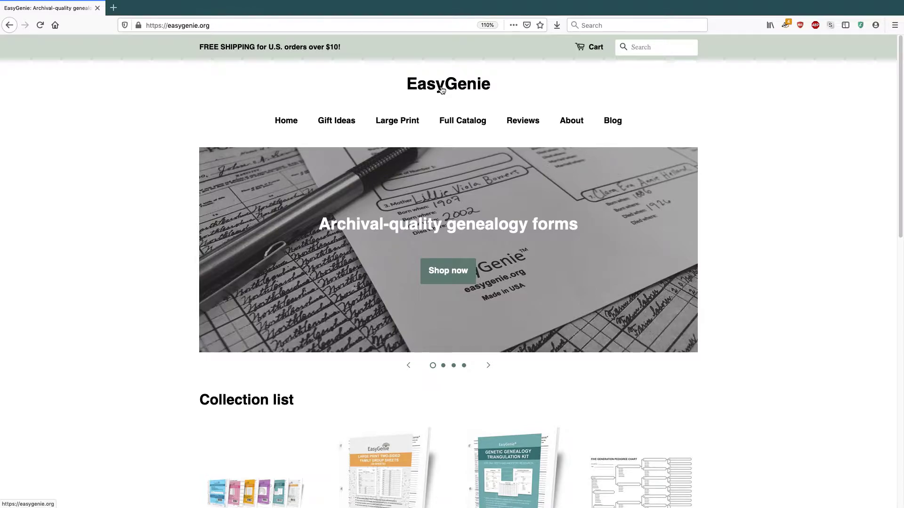
{"action": "key", "text": "super+Tab"}
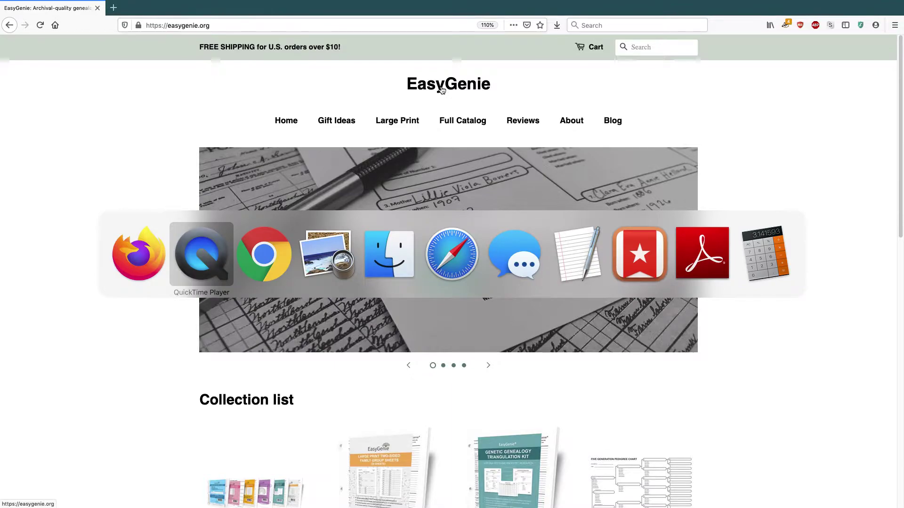
{"action": "key", "text": "super+Tab"}
{"action": "key", "text": "super+Tab"}
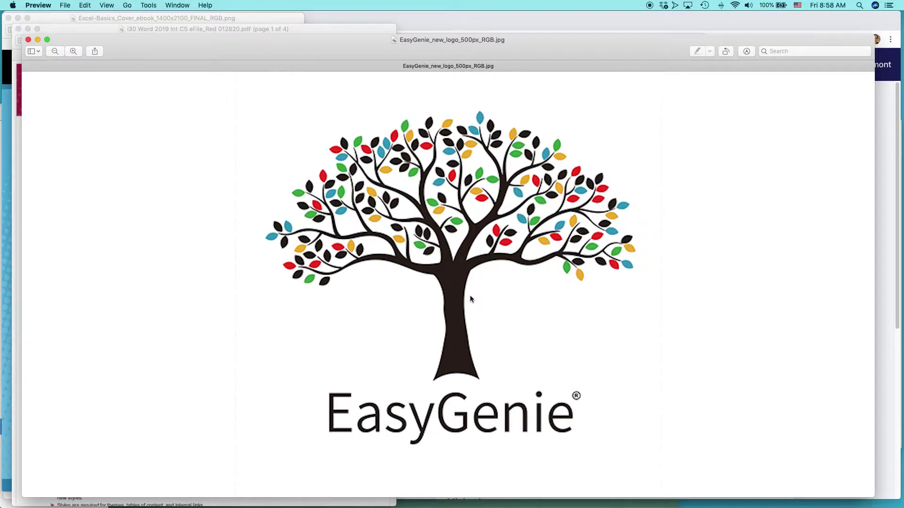
{"action": "scroll", "coordinate": [470, 299], "scroll_direction": "down", "scroll_amount": 5}
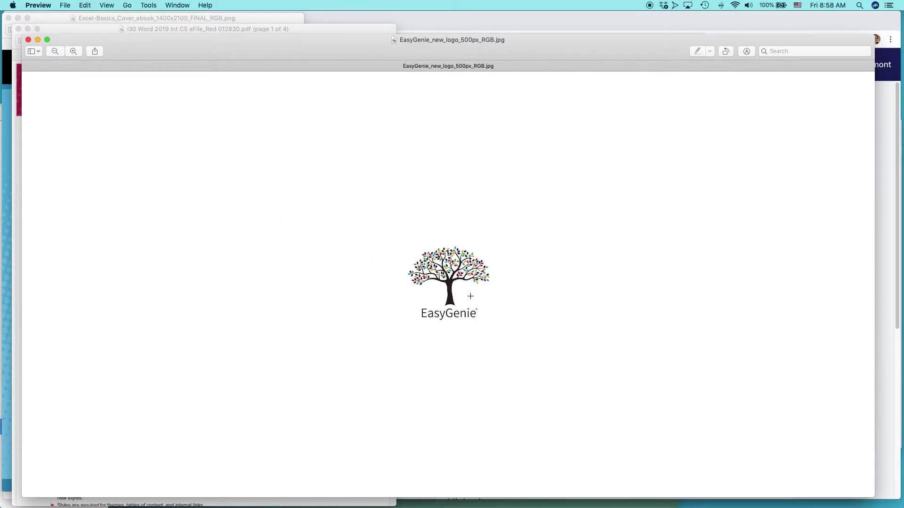
{"action": "scroll", "coordinate": [470, 296], "scroll_direction": "down", "scroll_amount": 2}
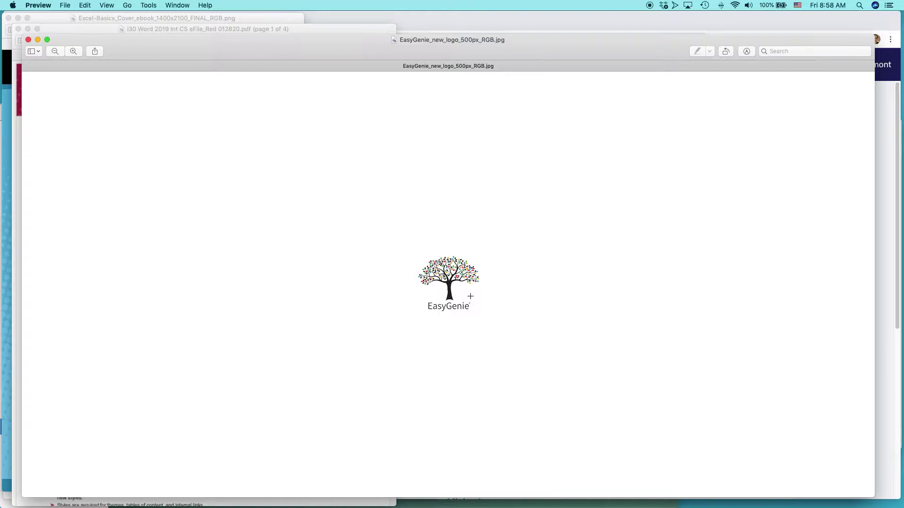
{"action": "key", "text": "super+Tab"}
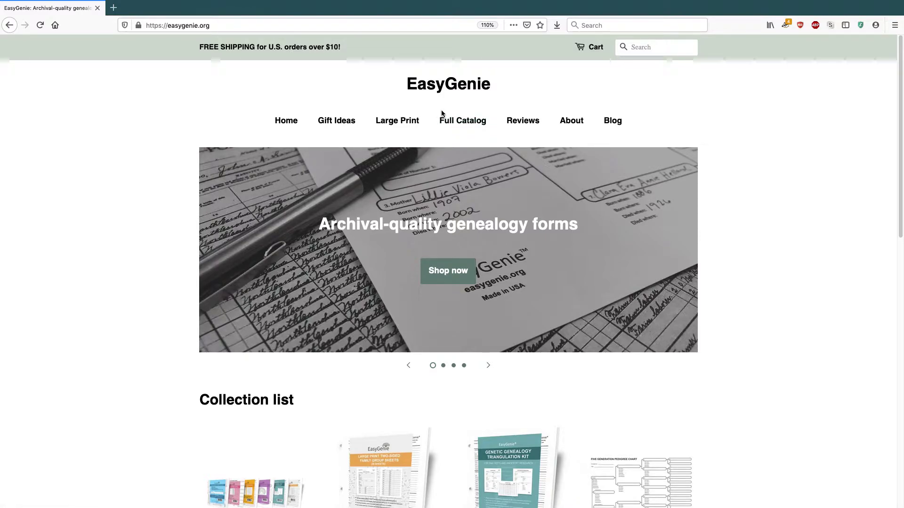
{"action": "key", "text": "super+Tab"}
{"action": "key", "text": "super+Tab"}
{"action": "key", "text": "super+Tab"}
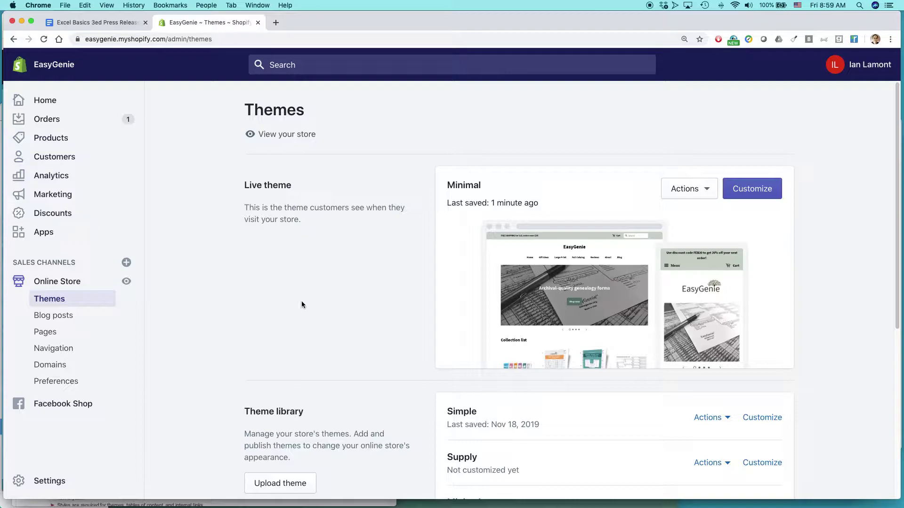
Open the live Minimal theme in the theme editor from the Online Store themes list
{"action": "left_click", "coordinate": [55, 283]}
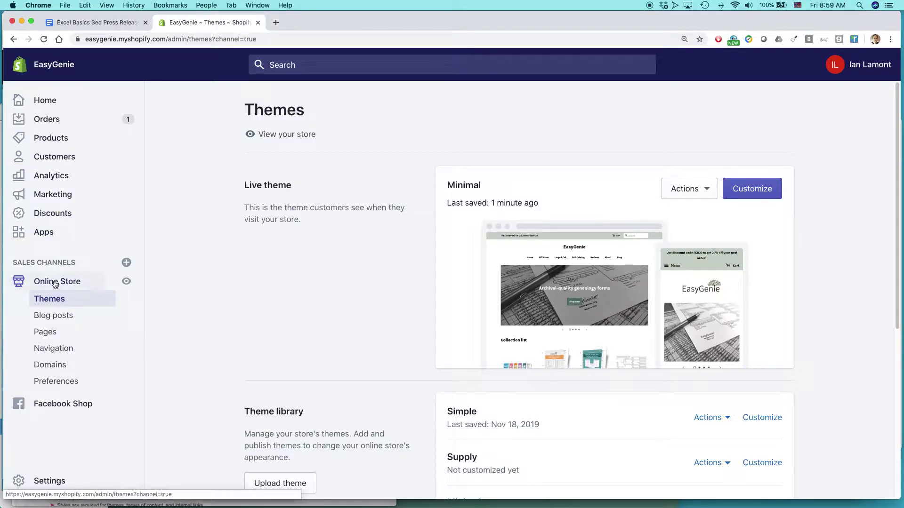
{"action": "left_click", "coordinate": [38, 100]}
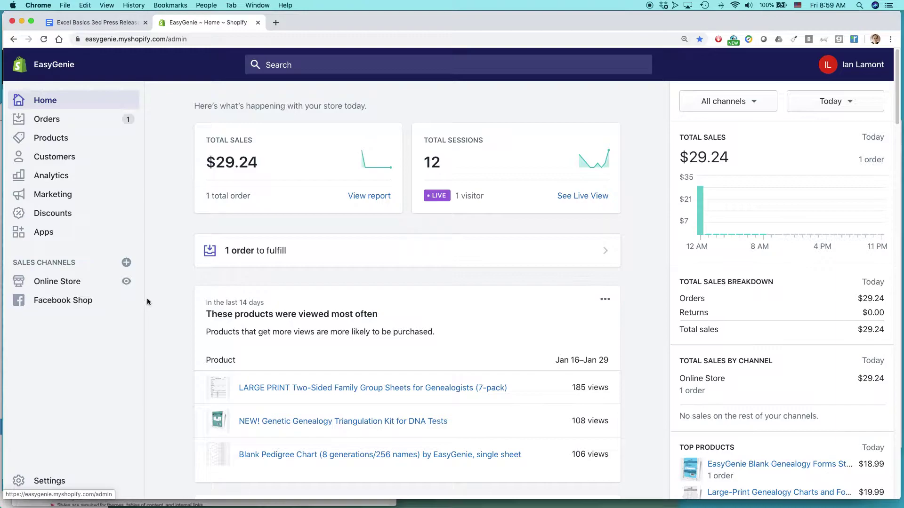
{"action": "left_click", "coordinate": [45, 284]}
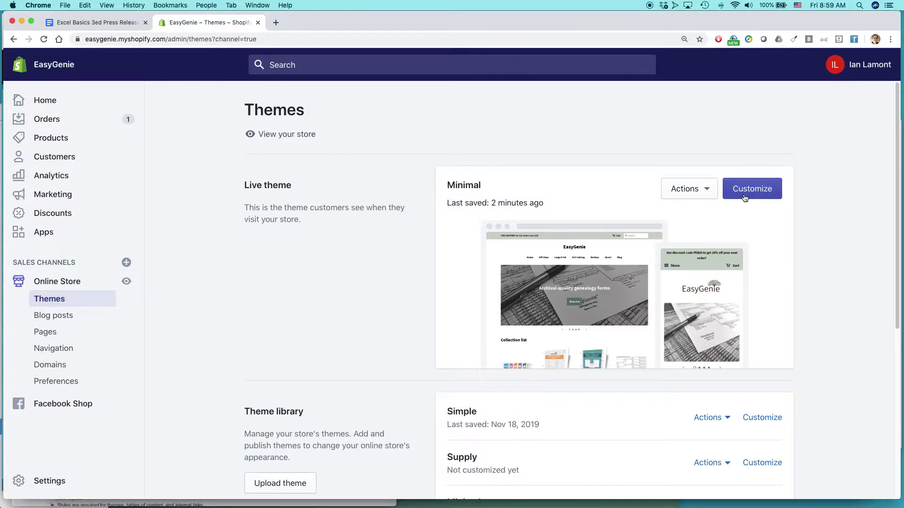
{"action": "left_click", "coordinate": [768, 196]}
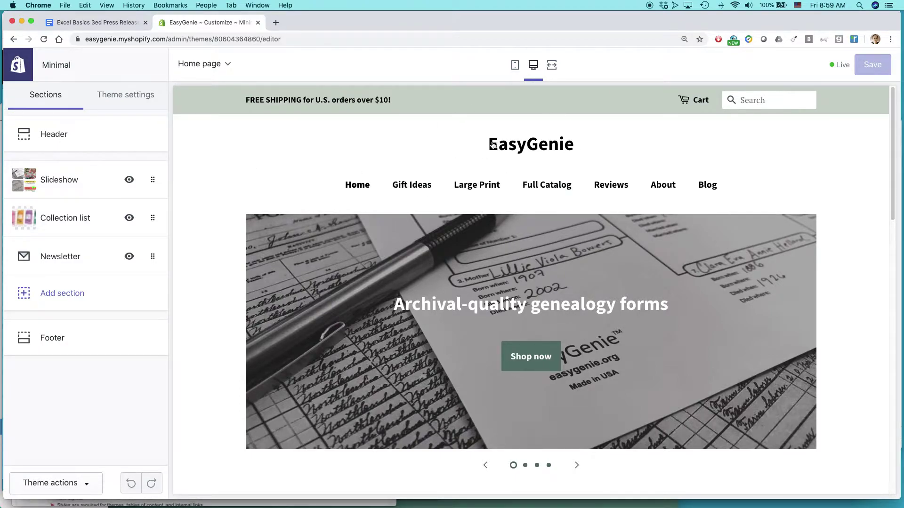
Open the Header section settings and review the empty logo slot and its 450 x 200px recommended size
{"action": "left_click", "coordinate": [71, 141]}
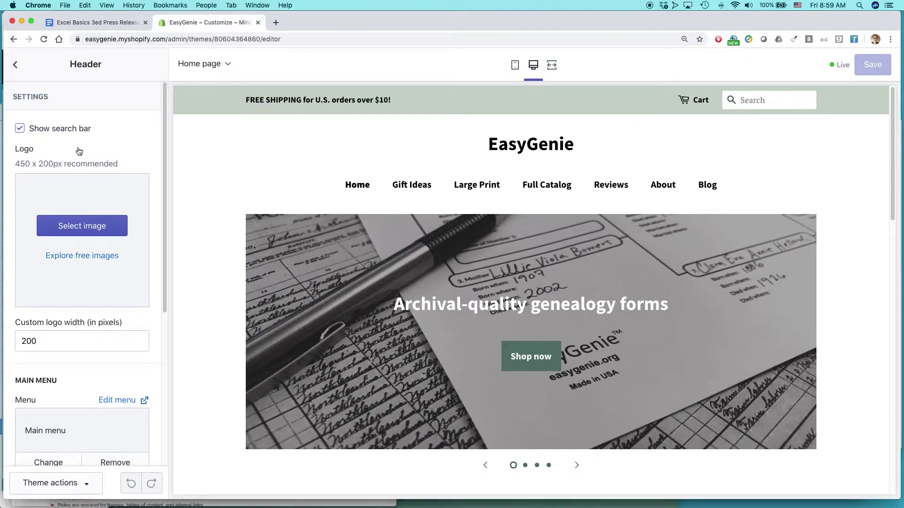
{"action": "scroll", "coordinate": [94, 295], "scroll_direction": "down", "scroll_amount": 5}
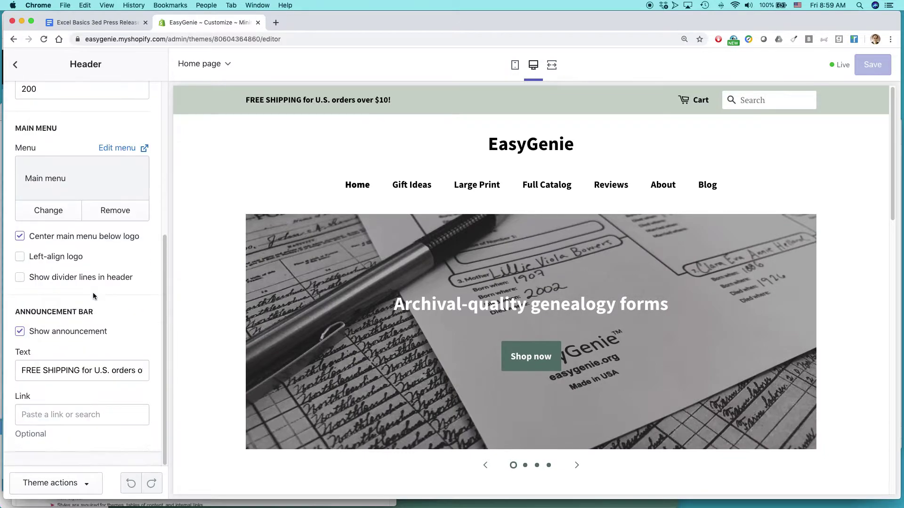
{"action": "scroll", "coordinate": [93, 295], "scroll_direction": "up", "scroll_amount": 5}
{"action": "scroll", "coordinate": [93, 295], "scroll_direction": "up", "scroll_amount": 2}
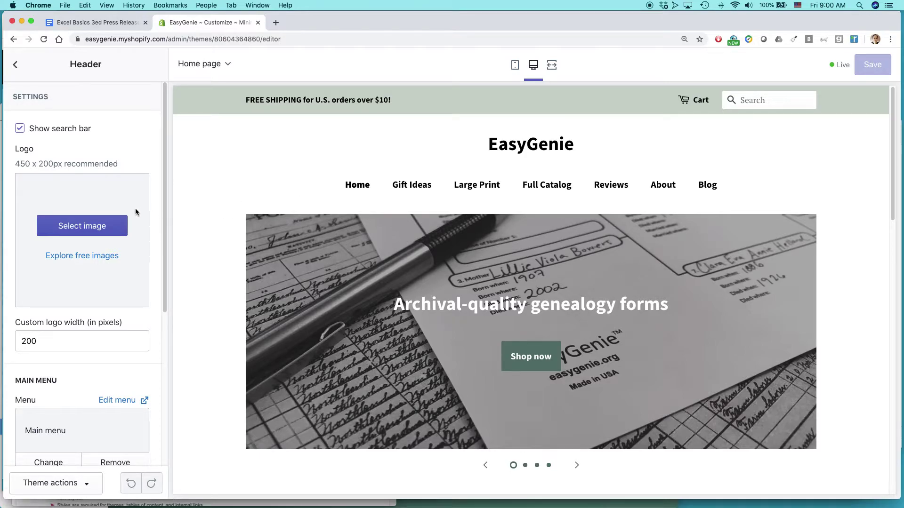
{"action": "left_click_drag", "start_coordinate": [15, 164], "coordinate": [62, 164]}
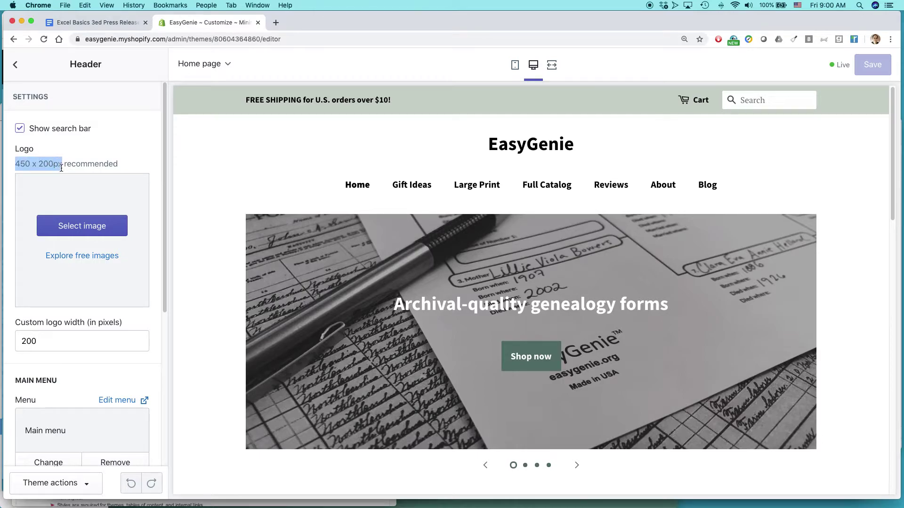
Pick the EasyGenie tree logo from the Images library as the header logo
{"action": "left_click", "coordinate": [81, 227]}
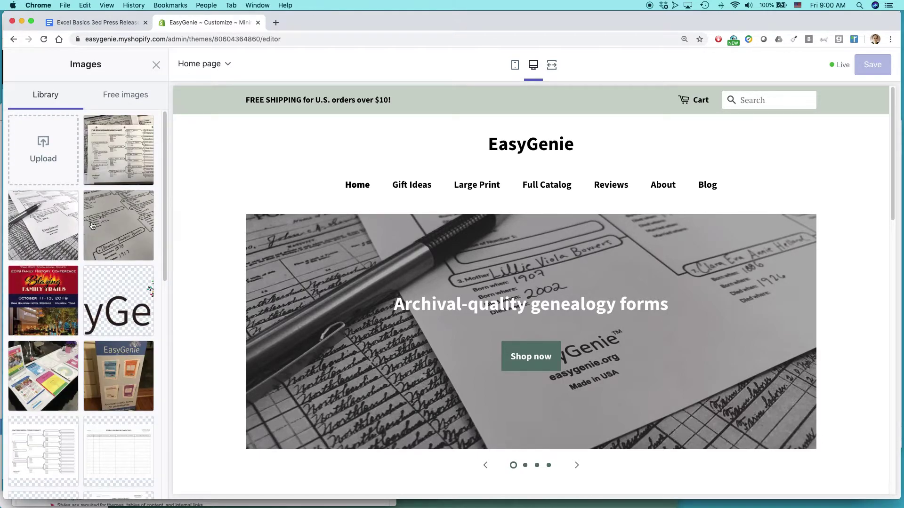
{"action": "left_click_drag", "start_coordinate": [164, 199], "coordinate": [161, 339]}
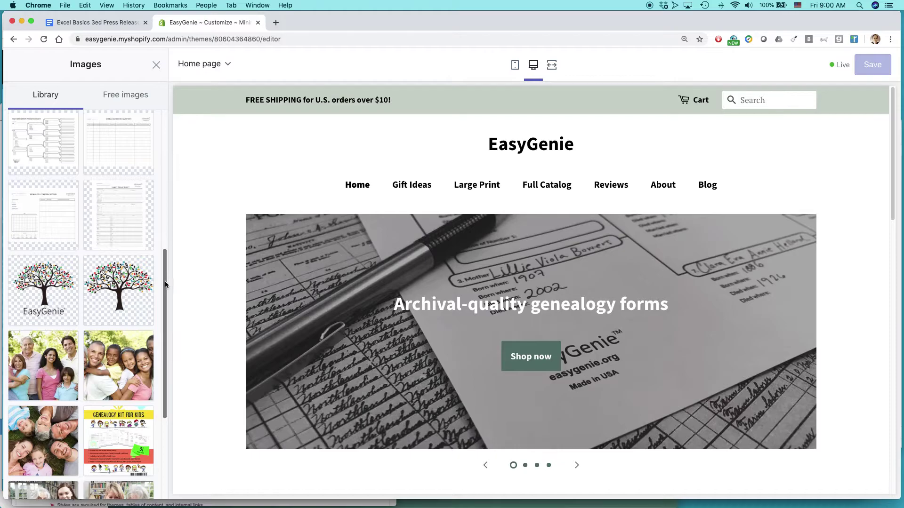
{"action": "left_click_drag", "start_coordinate": [164, 284], "coordinate": [177, 129]}
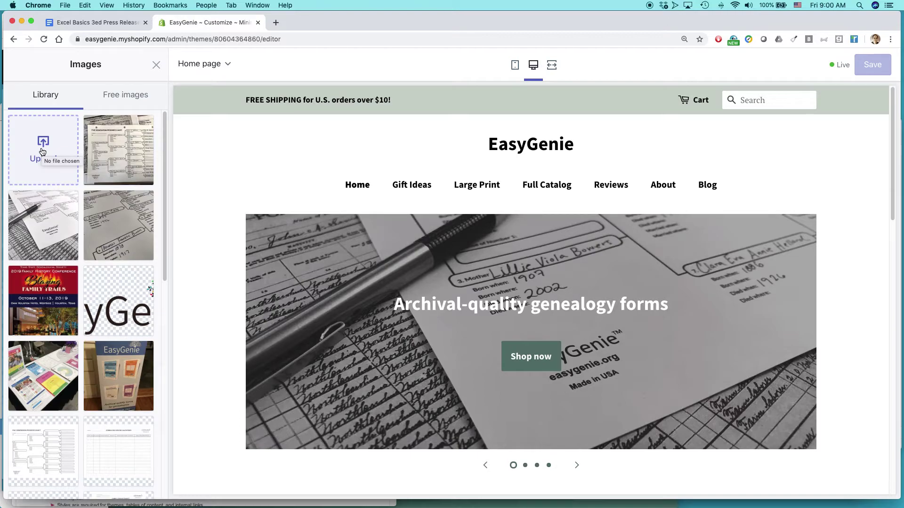
{"action": "left_click_drag", "start_coordinate": [164, 157], "coordinate": [165, 197]}
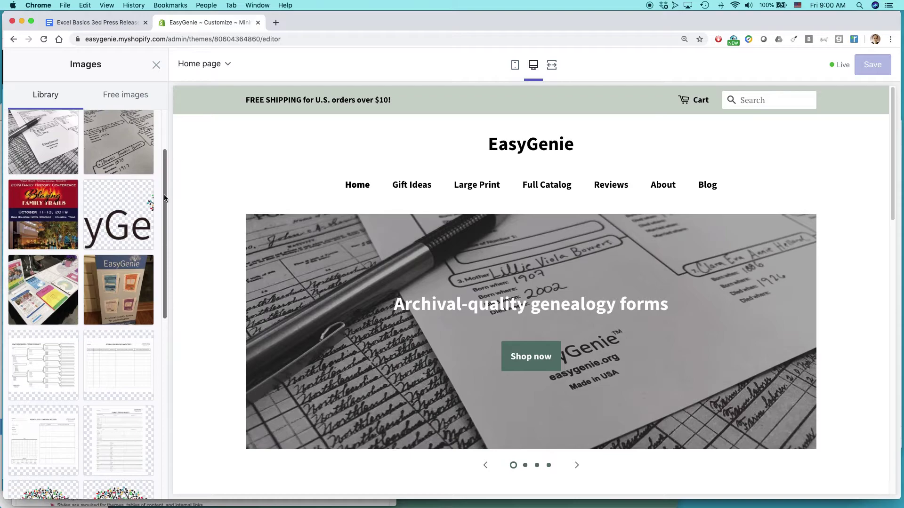
{"action": "left_click", "coordinate": [126, 210]}
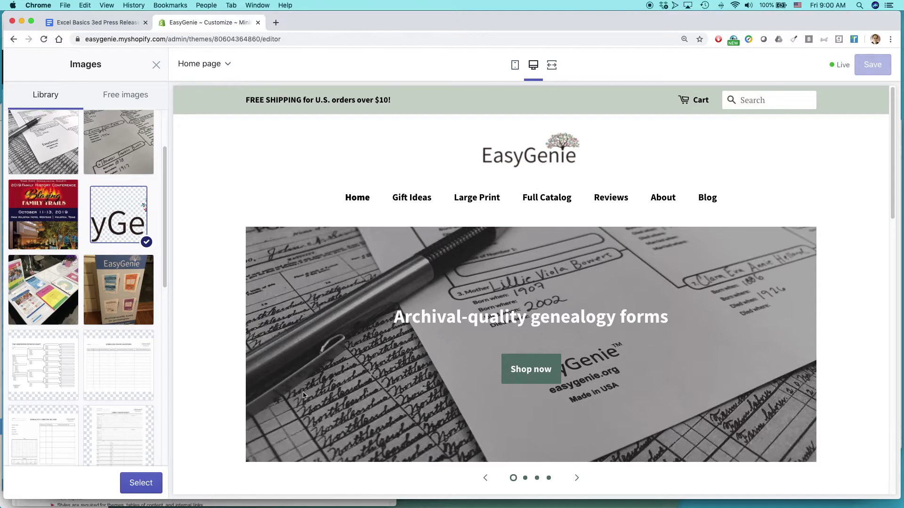
{"action": "left_click", "coordinate": [151, 484]}
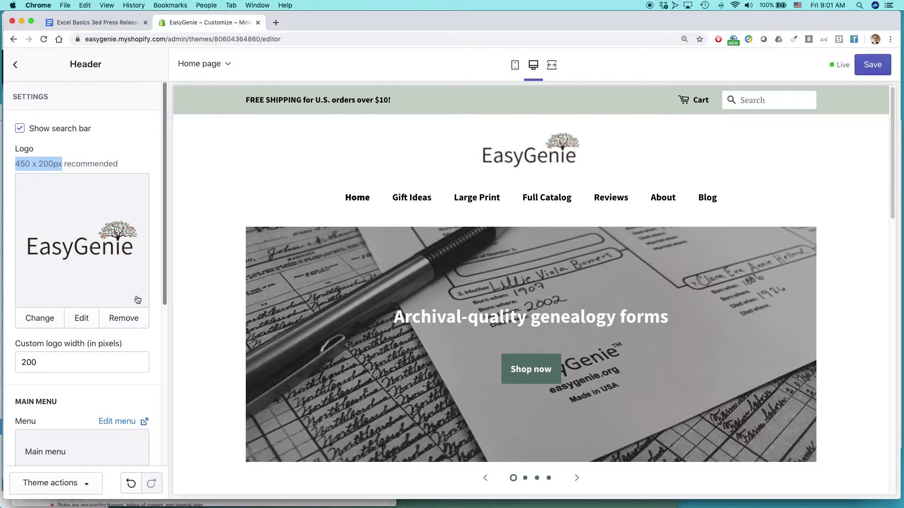
Give the header logo the alt text 'EasyGenie Logo' and save the theme
{"action": "left_click", "coordinate": [76, 319]}
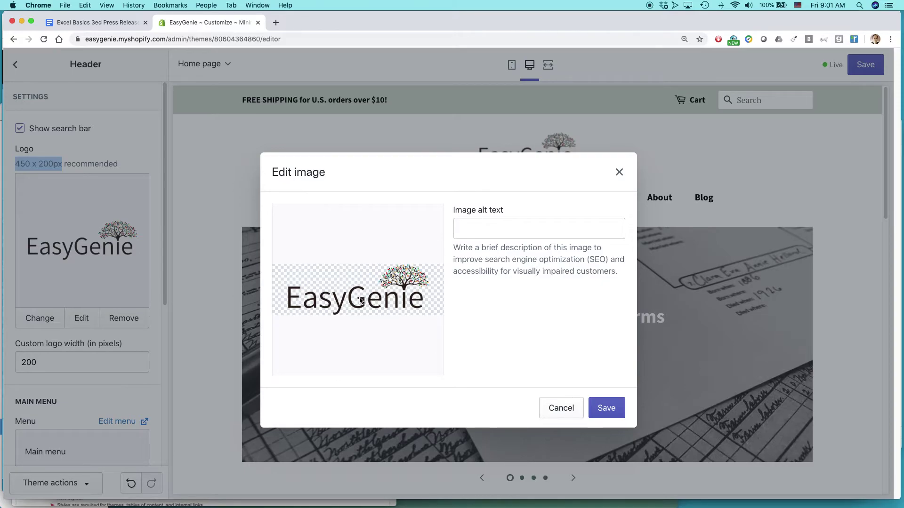
{"action": "left_click", "coordinate": [483, 226]}
{"action": "type", "text": "Easy"}
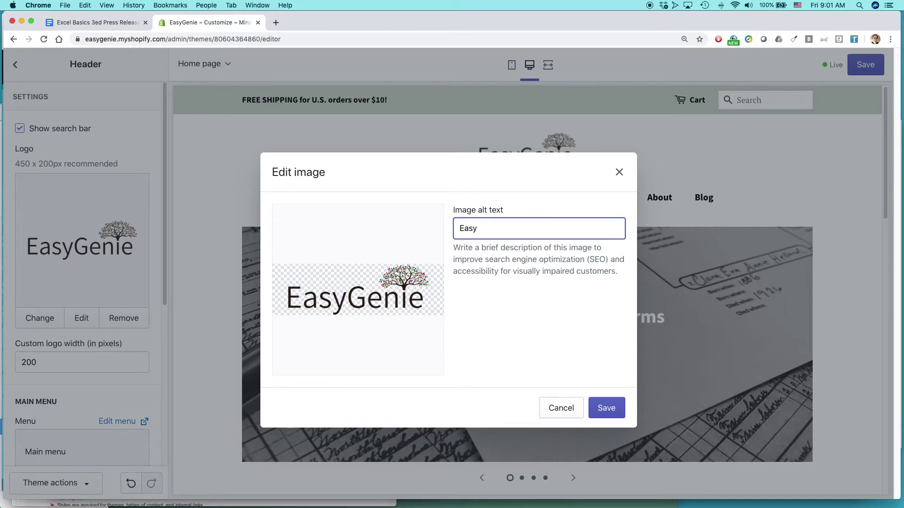
{"action": "type", "text": "Genie Logo"}
{"action": "left_click", "coordinate": [605, 408]}
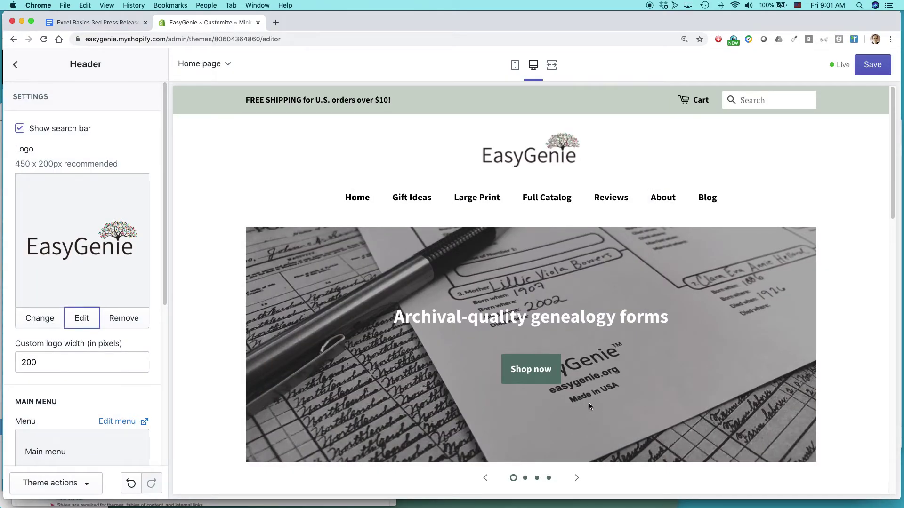
{"action": "left_click", "coordinate": [876, 67]}
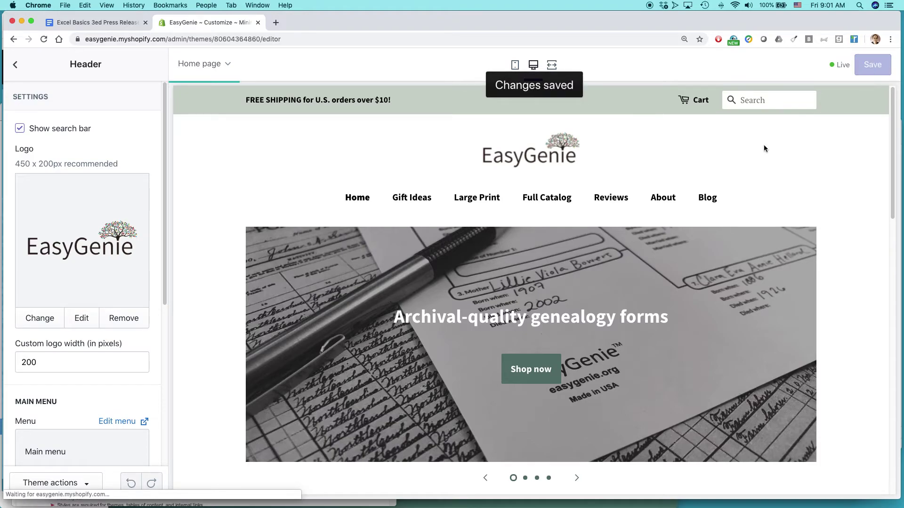
Reload easygenie.org in Firefox to see the tree logo in the live header
{"action": "key", "text": "super+Tab"}
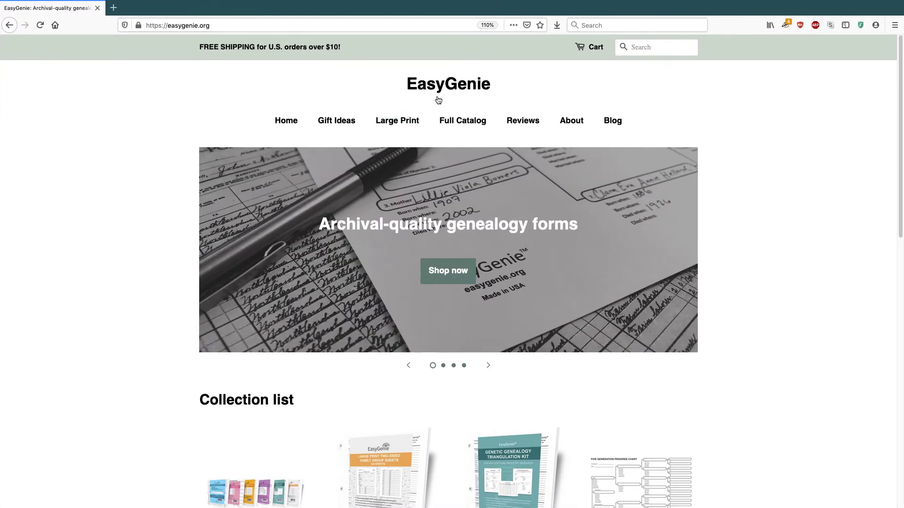
{"action": "left_click", "coordinate": [40, 26]}
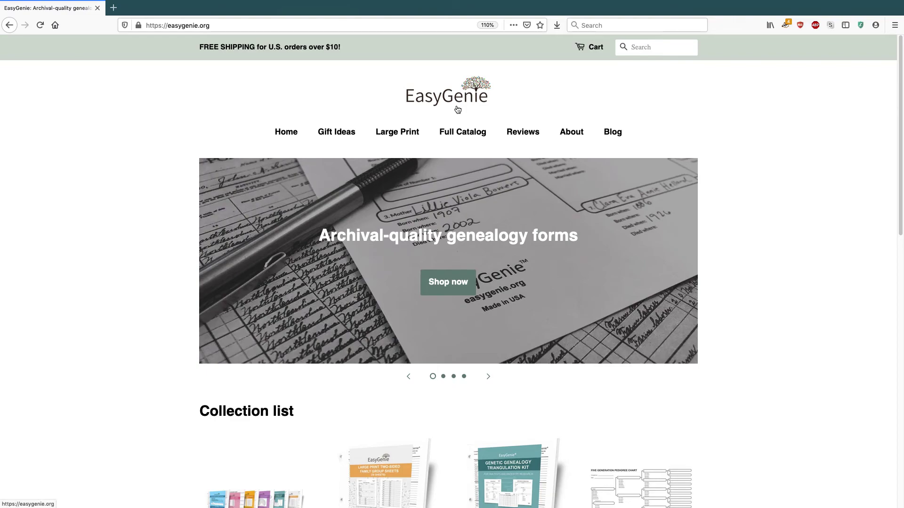
Enable Left-align logo in the Header settings and save the theme
{"action": "key", "text": "super+Tab"}
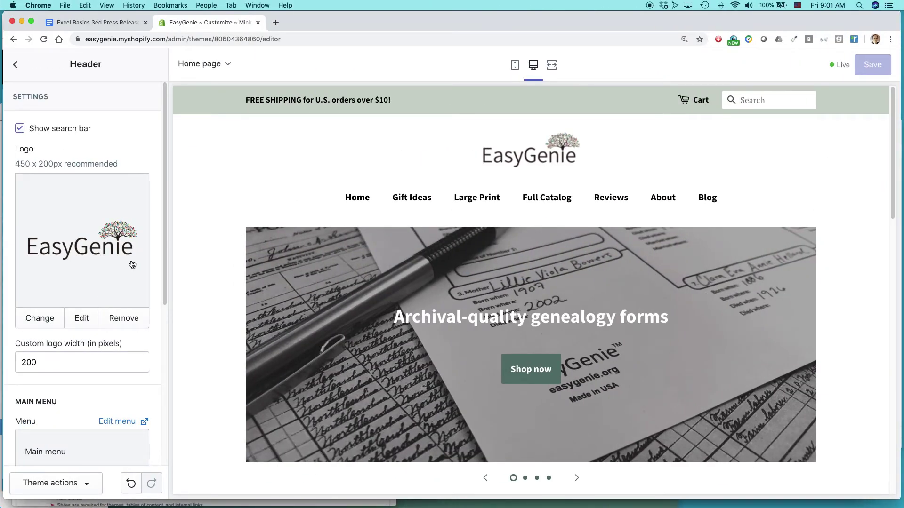
{"action": "scroll", "coordinate": [132, 264], "scroll_direction": "down", "scroll_amount": 5}
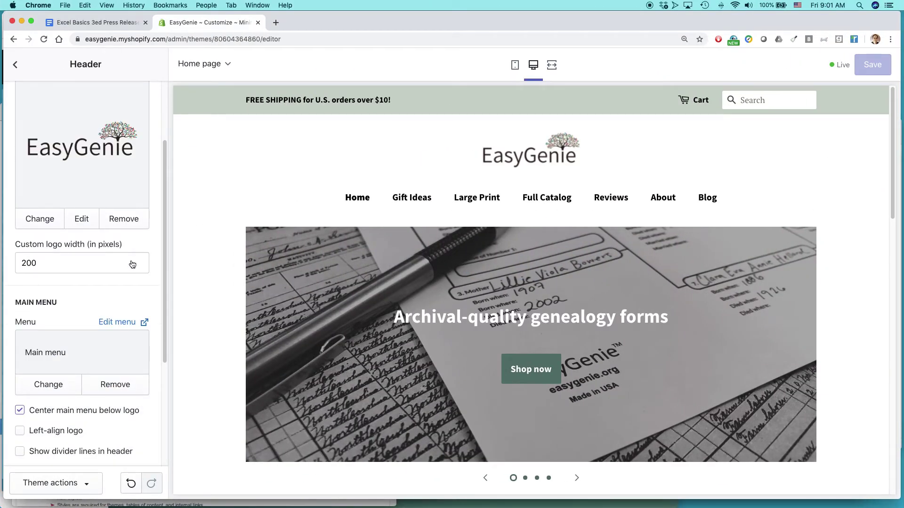
{"action": "scroll", "coordinate": [132, 264], "scroll_direction": "down", "scroll_amount": 1}
{"action": "left_click", "coordinate": [20, 419]}
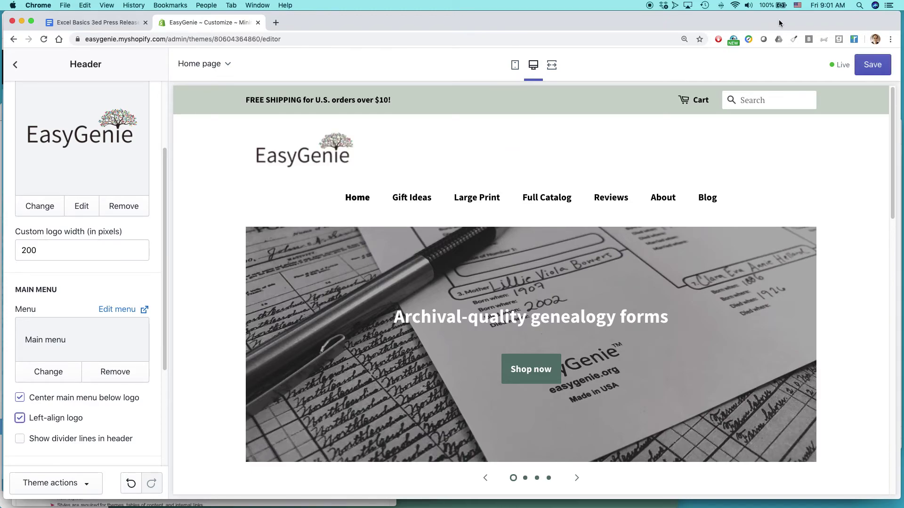
{"action": "left_click", "coordinate": [883, 71]}
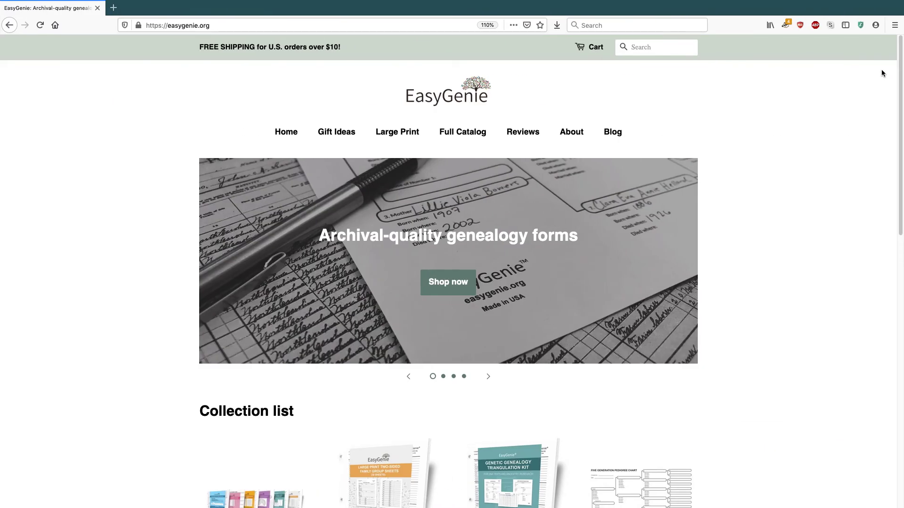
Reload the live easygenie.org store to confirm the tree logo is left-aligned
{"action": "left_click", "coordinate": [40, 25]}
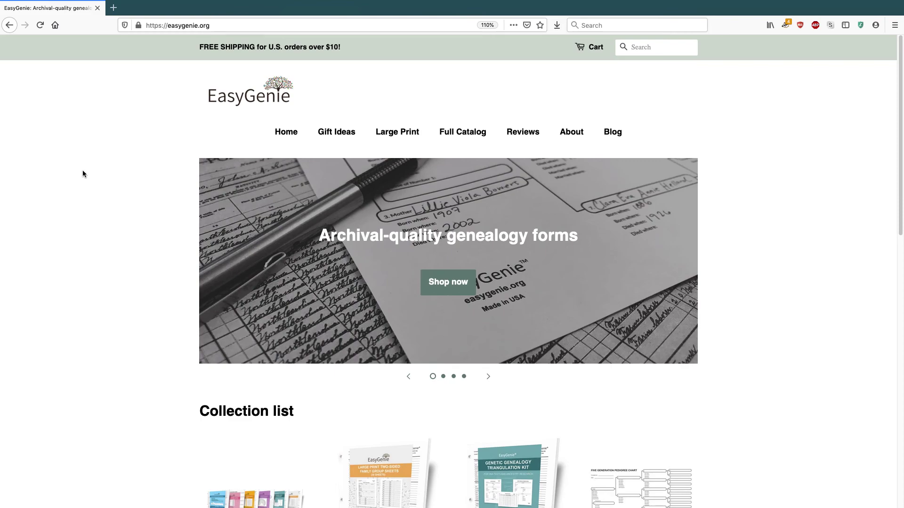
{"action": "key", "text": "super+Tab"}
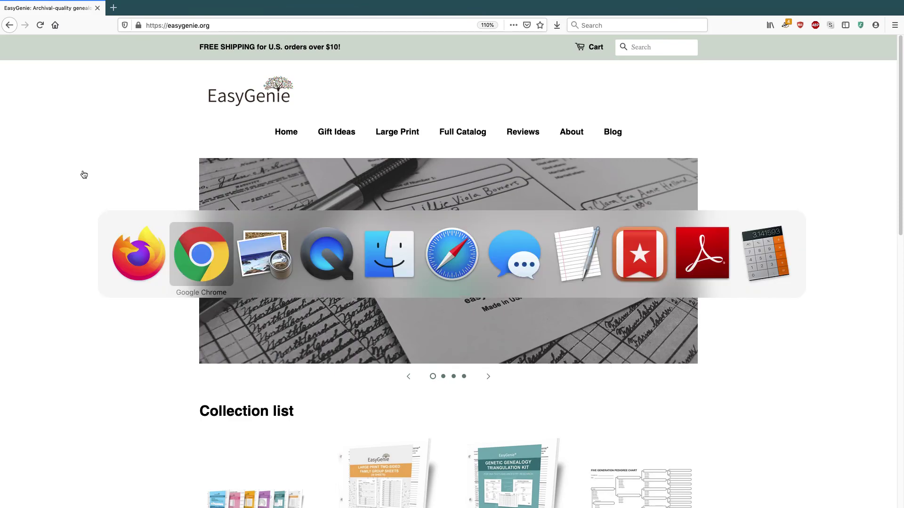
Bring the Chrome window with the Lean Media blog to the front
{"action": "key", "text": "super+Tab"}
{"action": "key", "text": "super+Tab"}
{"action": "key", "text": "super+Tab"}
{"action": "key", "text": "super+Tab"}
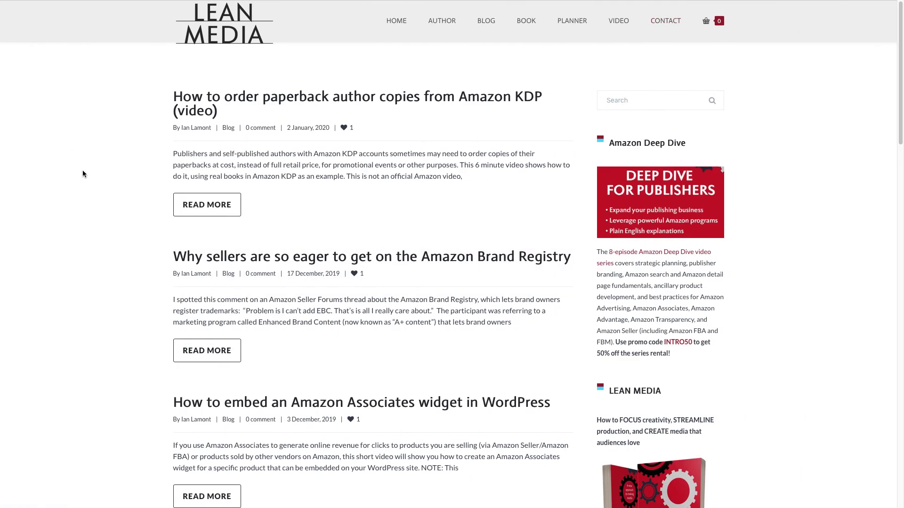